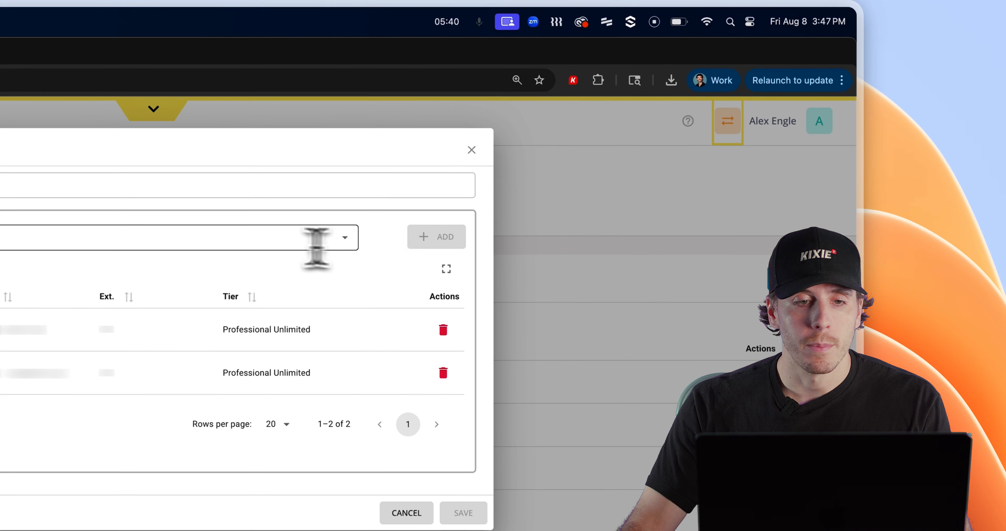
- Name the new team 'Test Team 1', add one more member from the dropdown, and save it
left_click(120, 185)
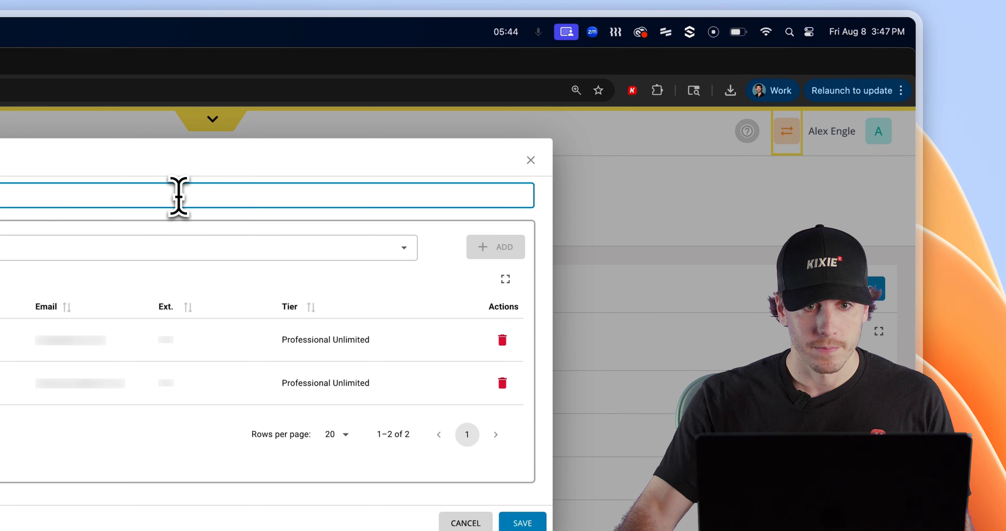
type("Test Team 1")
left_click(89, 246)
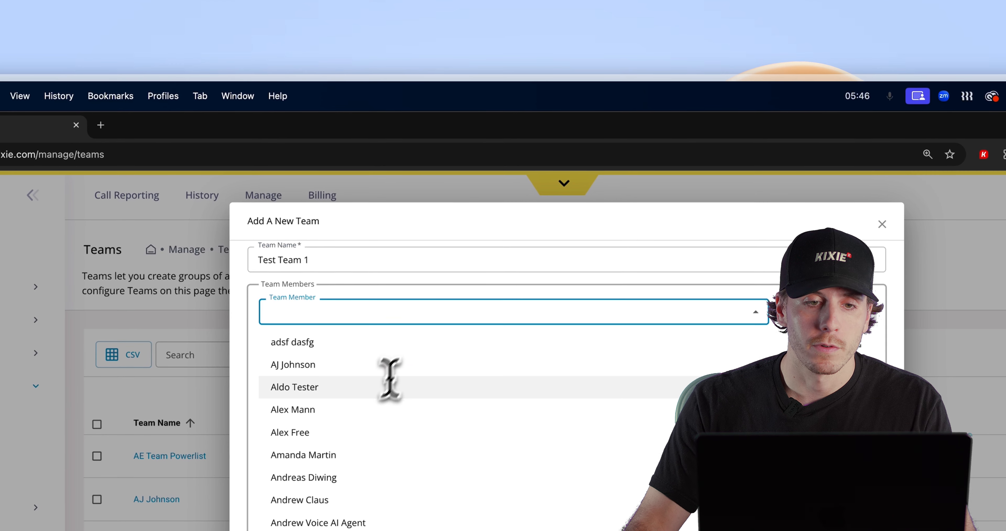
left_click(377, 364)
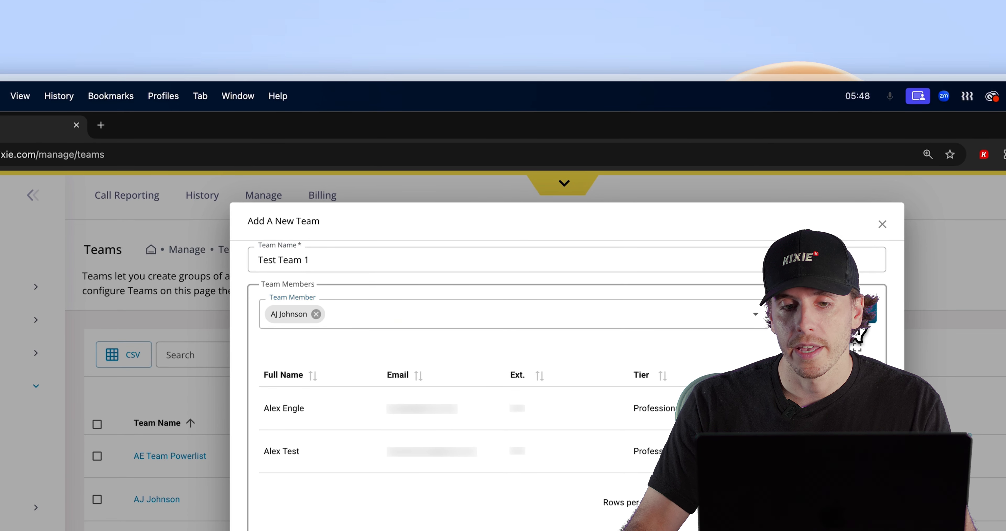
left_click(863, 316)
left_click(516, 410)
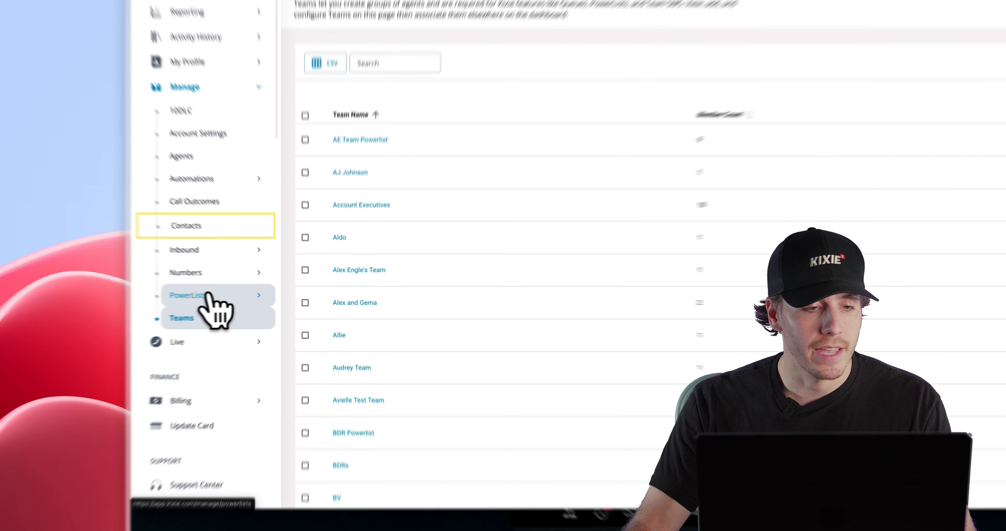
- From the PowerLists page, start a new team PowerList and name it 'Team 1'
left_click(202, 329)
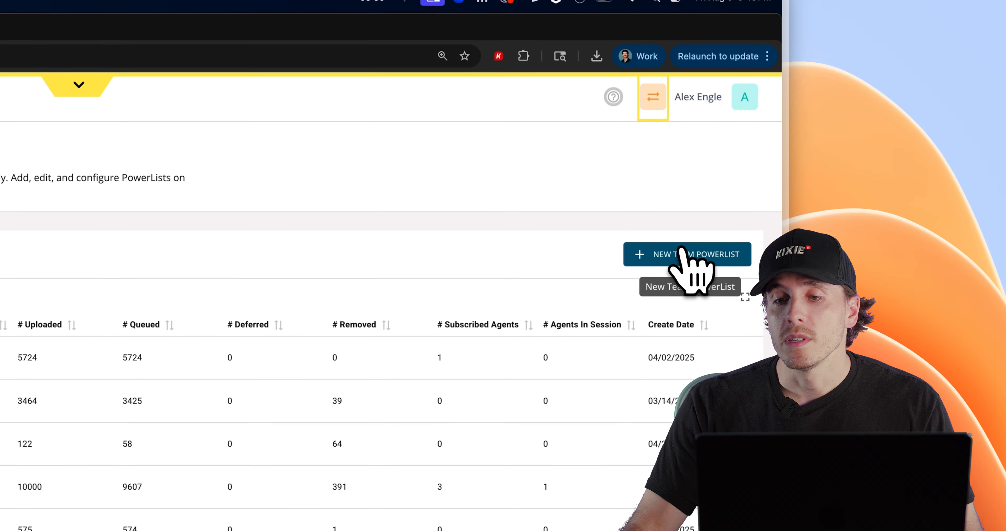
left_click(683, 254)
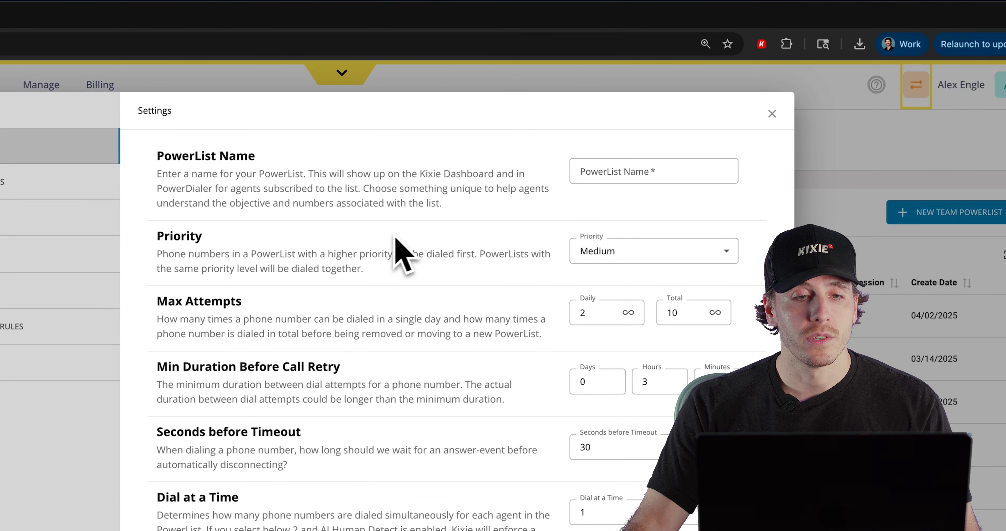
left_click(597, 171)
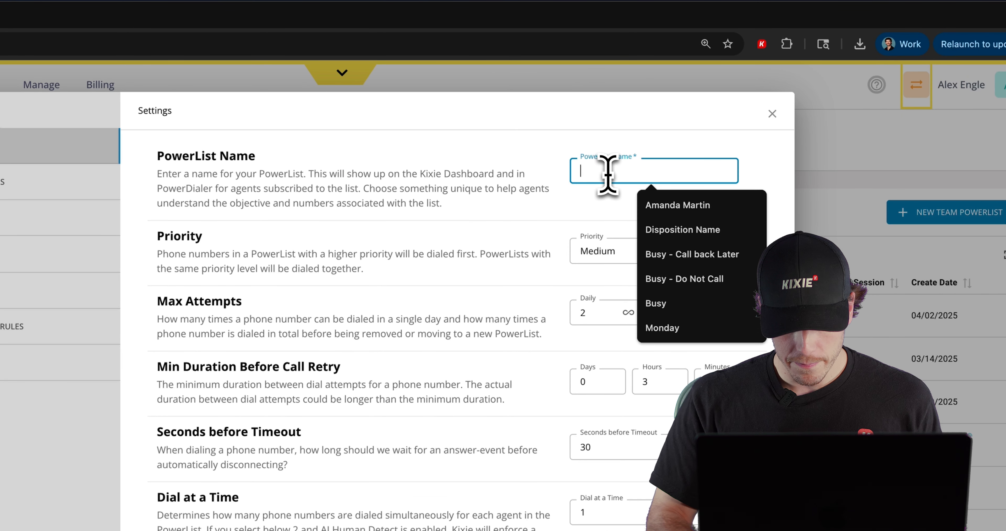
type("Team")
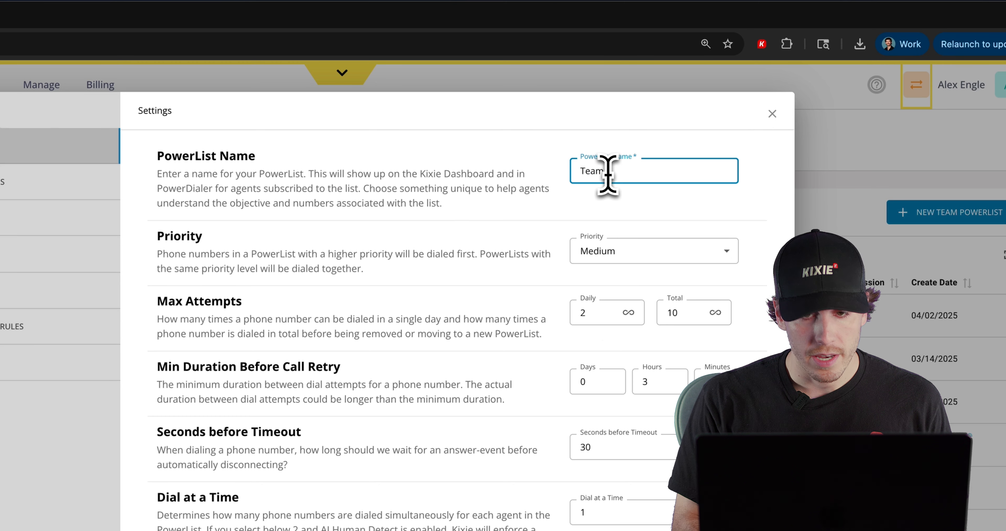
type(" 1")
left_click(625, 251)
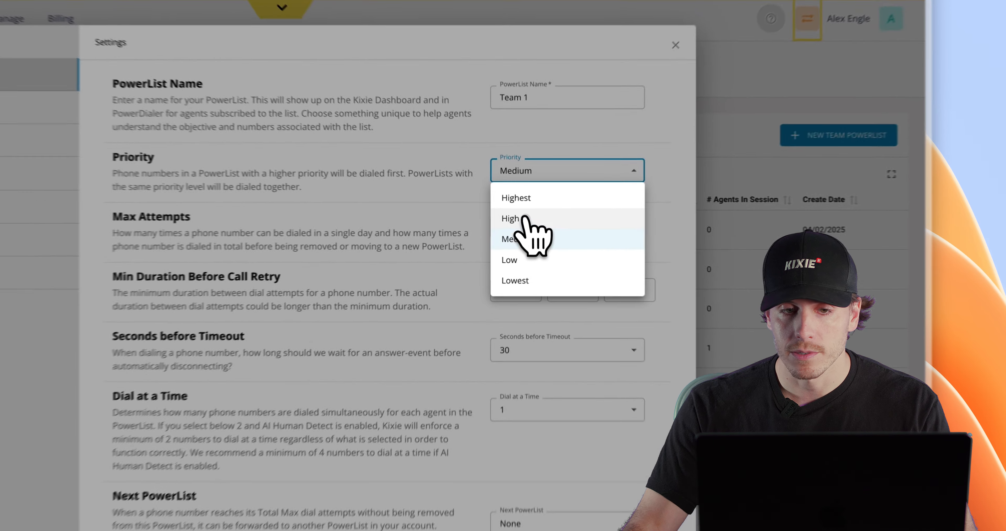
- Set the PowerList priority to High, leaving daily max attempts at 2
left_click(627, 205)
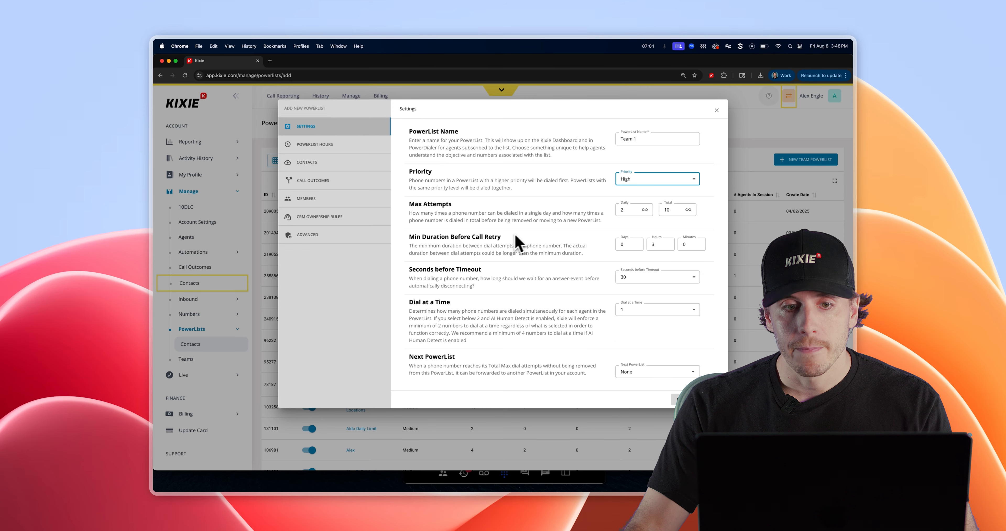
left_click(636, 208)
left_click(636, 208)
left_click(636, 208)
left_click(637, 212)
left_click(637, 212)
left_click(637, 211)
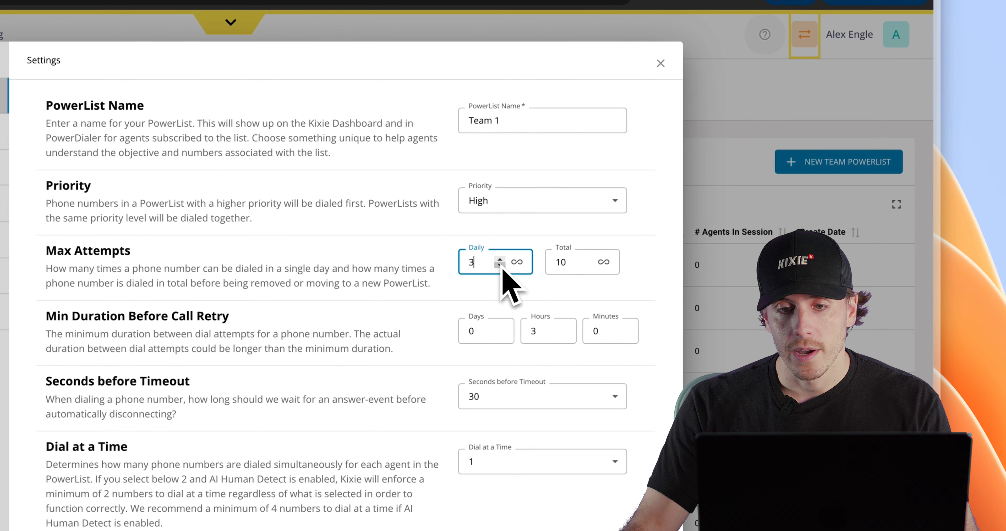
left_click(516, 262)
left_click(517, 262)
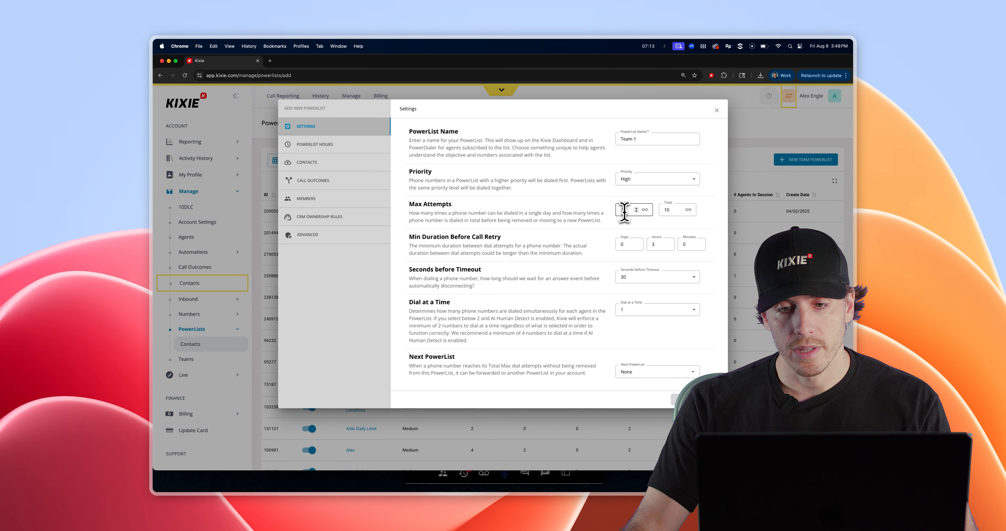
- Leave the total max attempts at 10 after trying the unlimited toggle
left_click(681, 209)
left_click(680, 211)
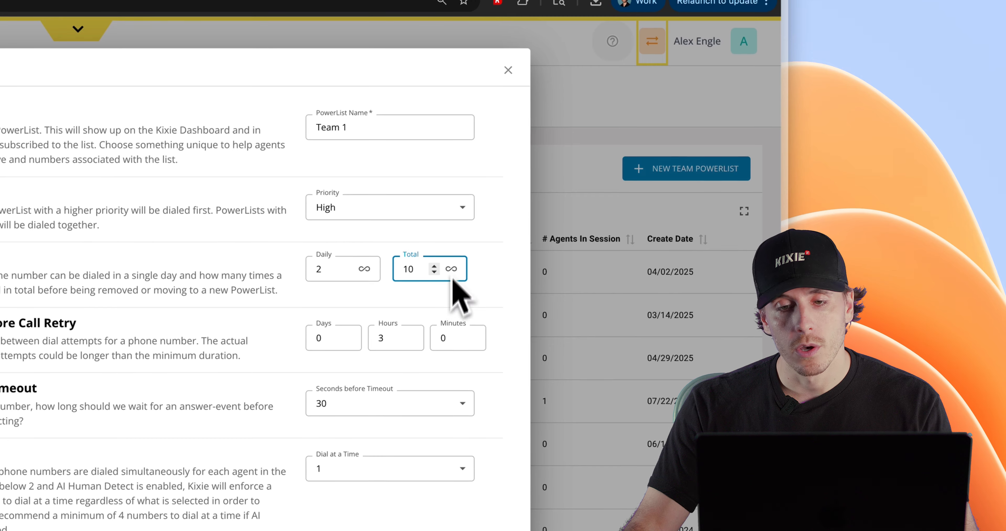
left_click(451, 269)
left_click(451, 269)
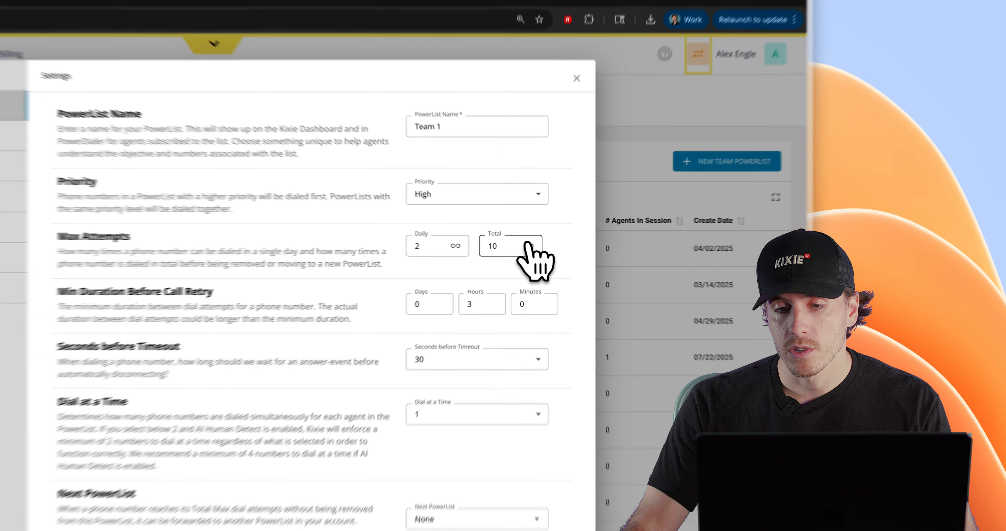
- Forward exhausted numbers to the Alex PowerList and keep dialing one number at a time
left_click(688, 210)
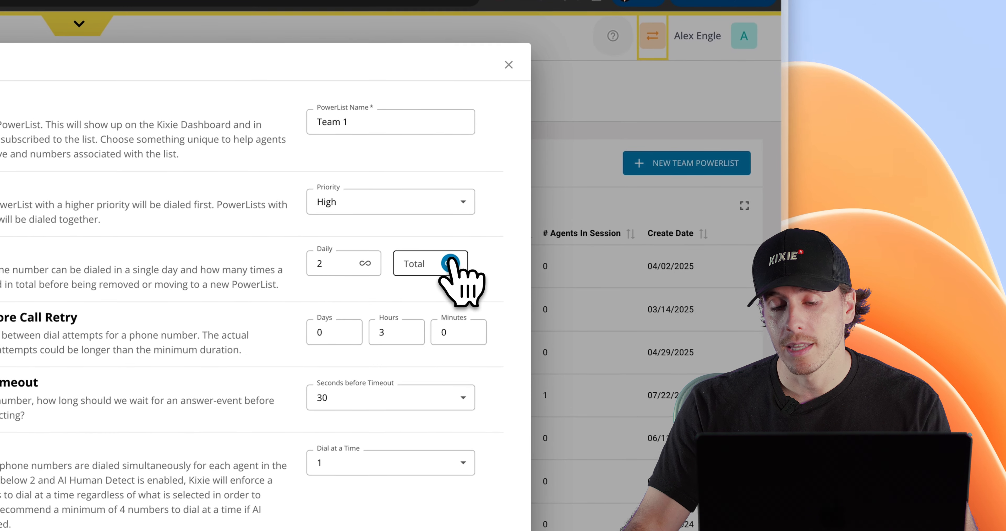
scroll(410, 370, "down", 6)
left_click(390, 320)
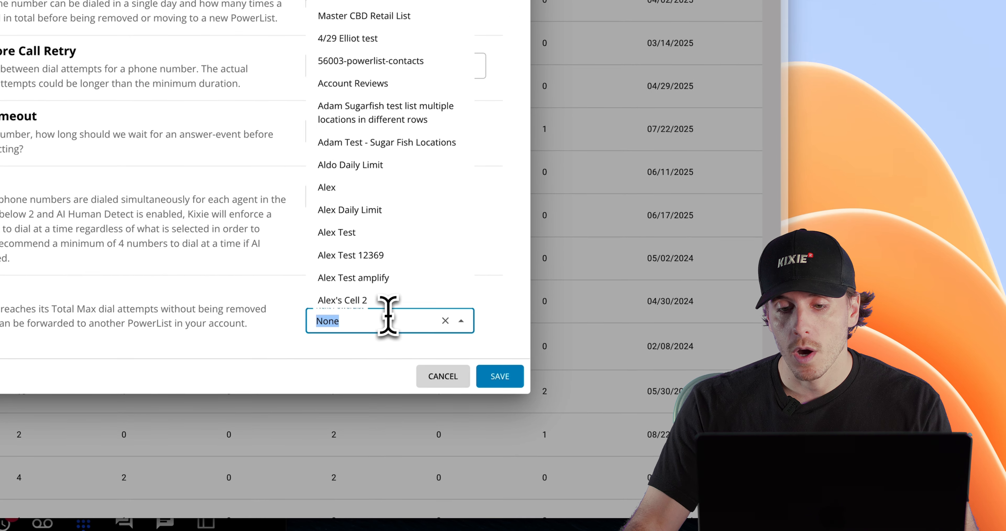
left_click(348, 187)
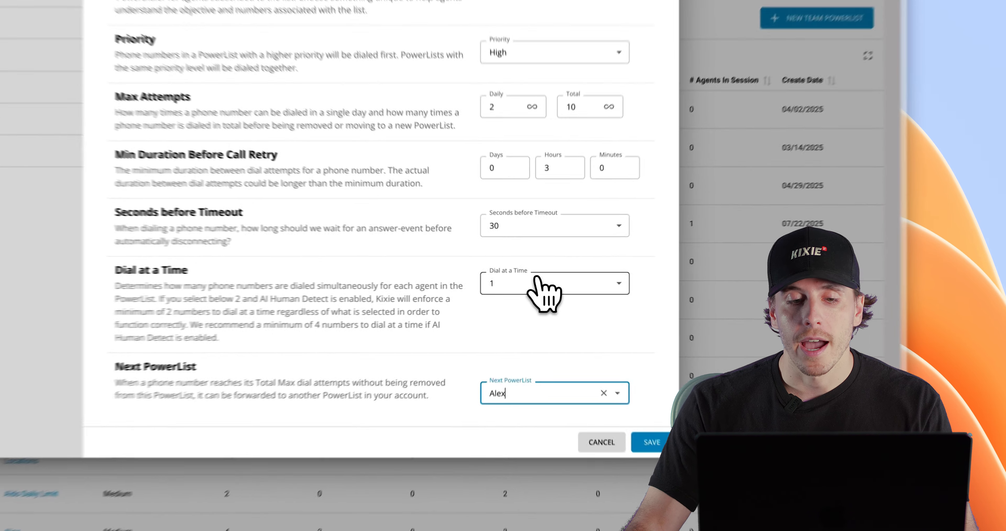
left_click(650, 310)
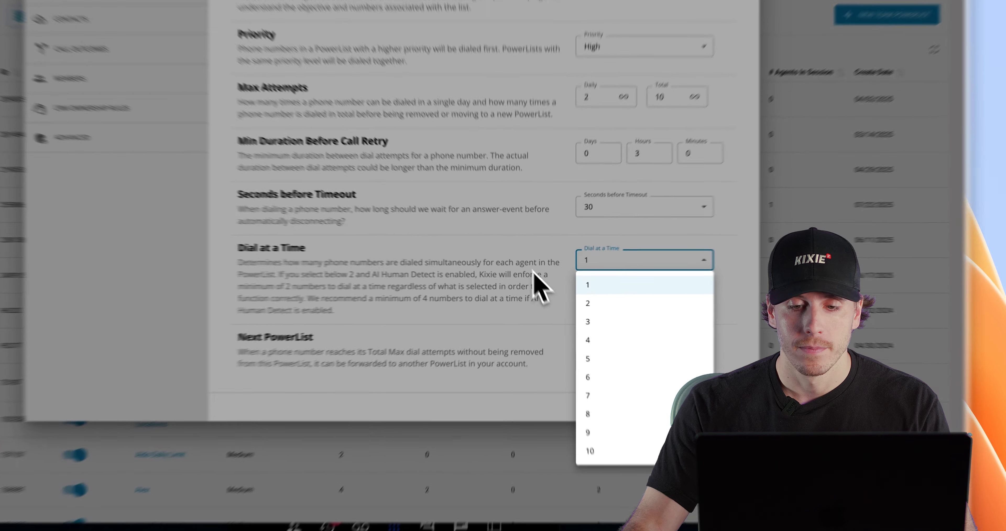
left_click(588, 318)
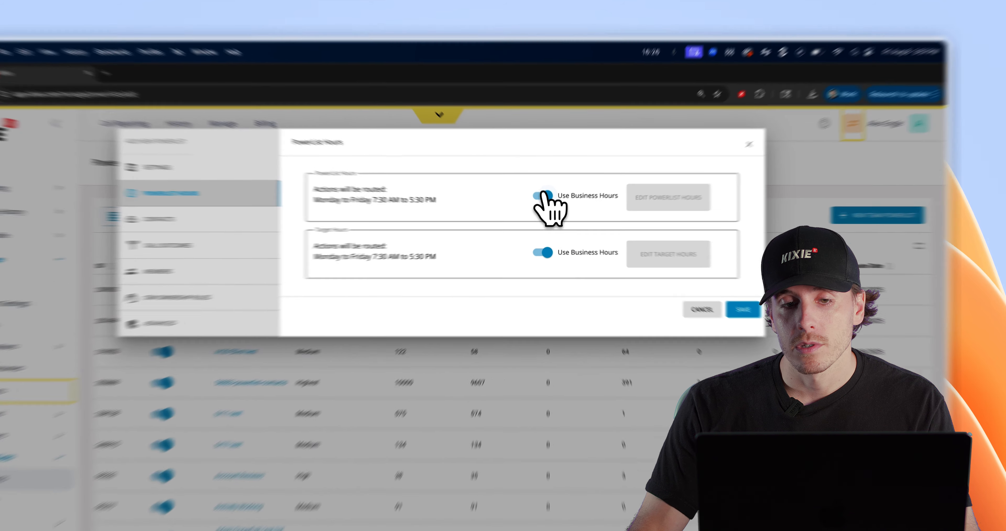
- Turn off business hours for PowerList and target hours, and extend weekday target hours to 6:00 PM
left_click(573, 146)
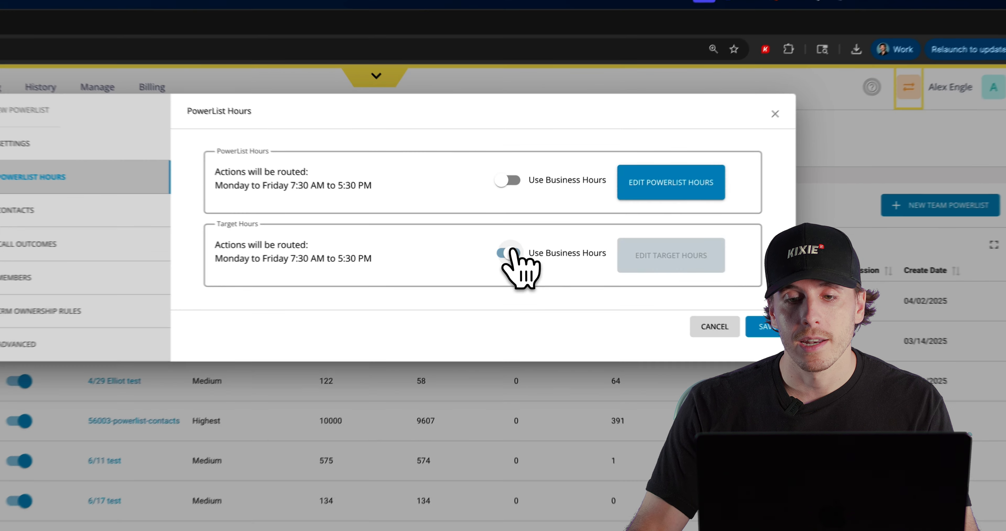
left_click(574, 184)
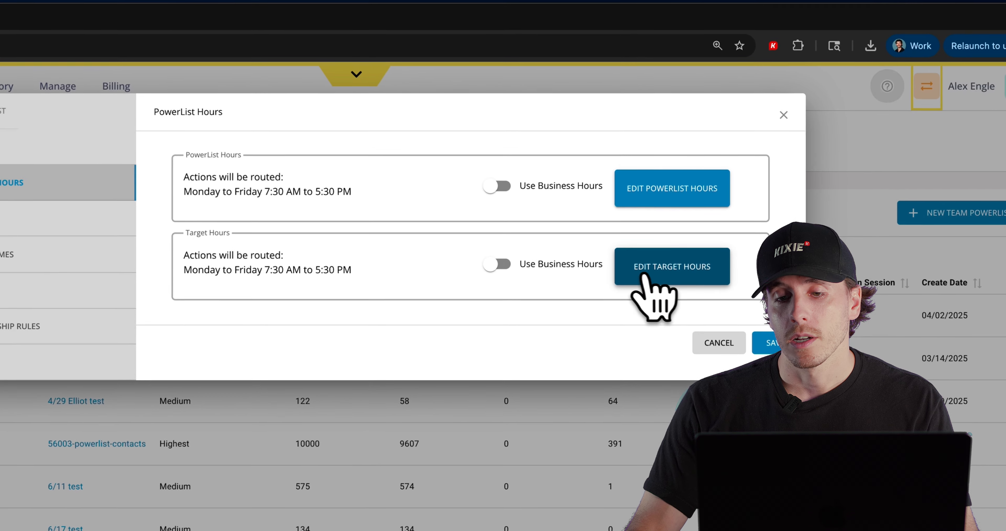
left_click(660, 191)
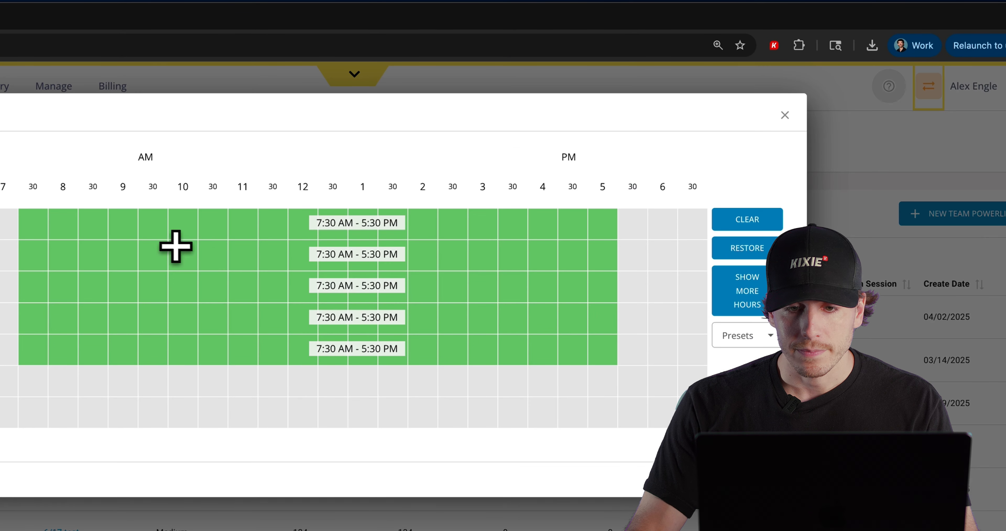
left_click(631, 228)
left_click_drag(632, 228, 631, 330)
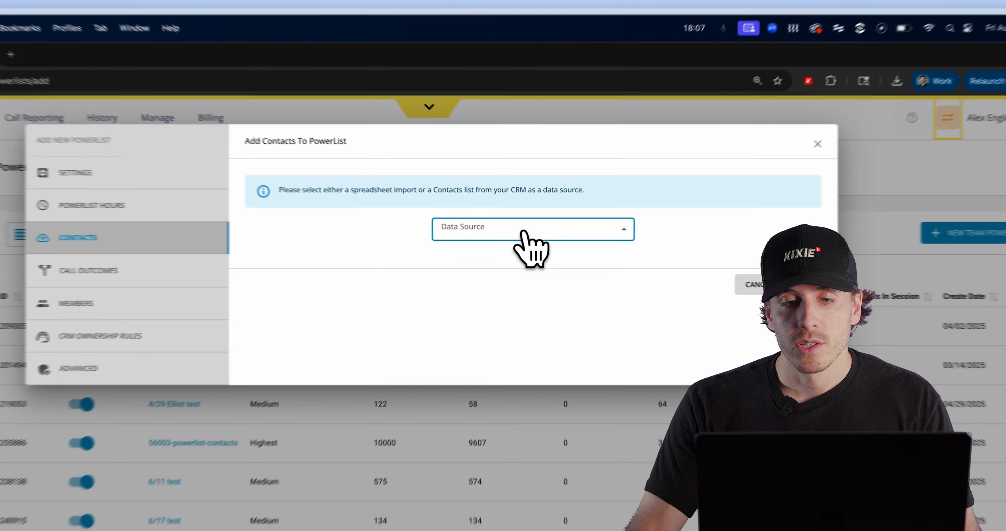
- Try HubSpot, then set the contact data source to Spreadsheet and open the file picker
left_click(556, 159)
left_click(482, 282)
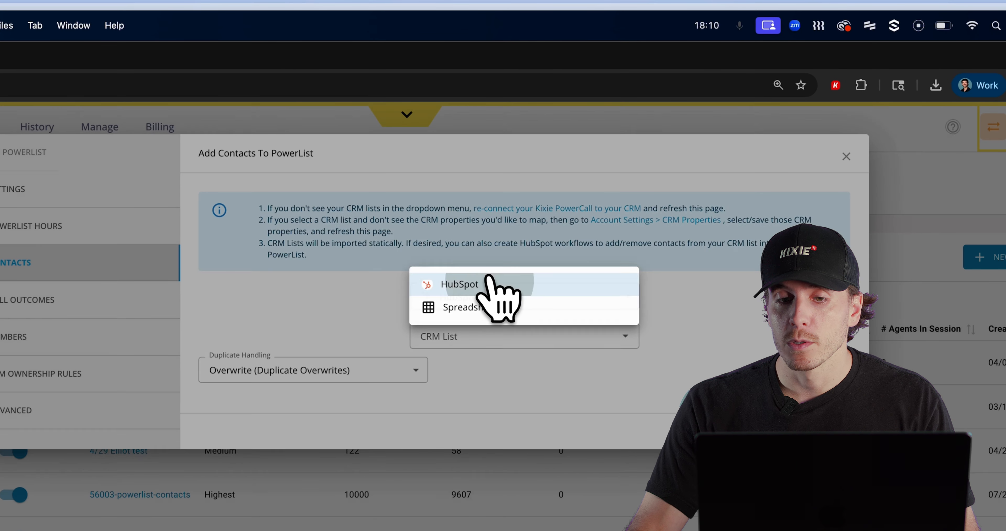
left_click(484, 334)
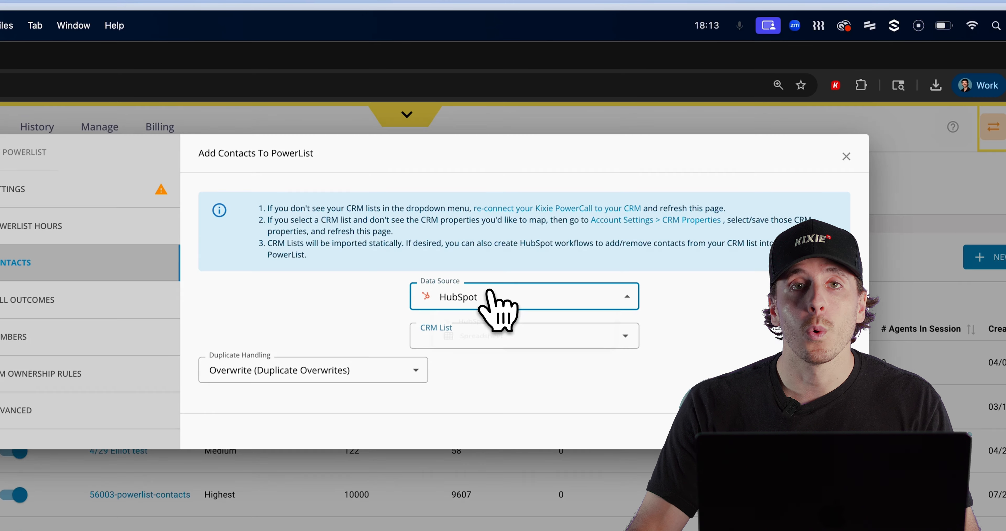
left_click(492, 299)
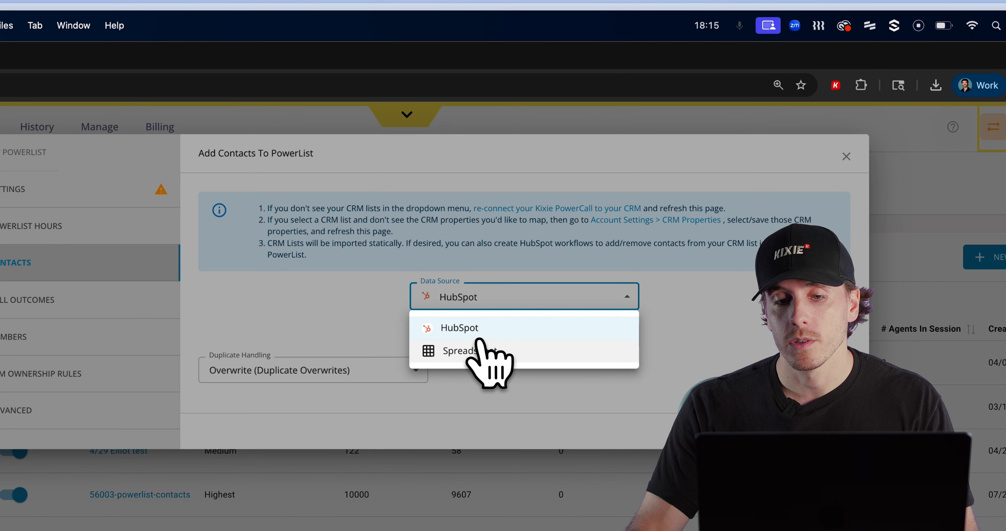
left_click(478, 349)
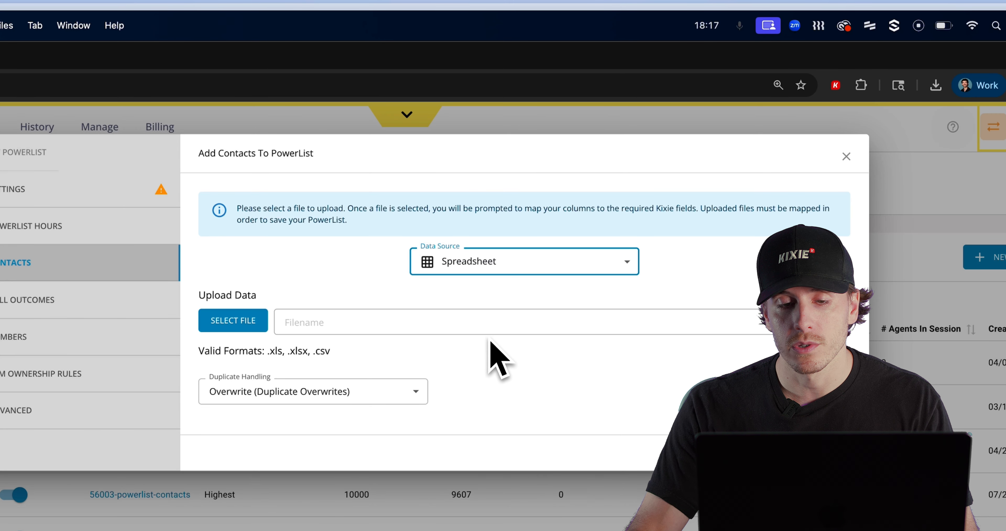
left_click_drag(331, 352, 272, 365)
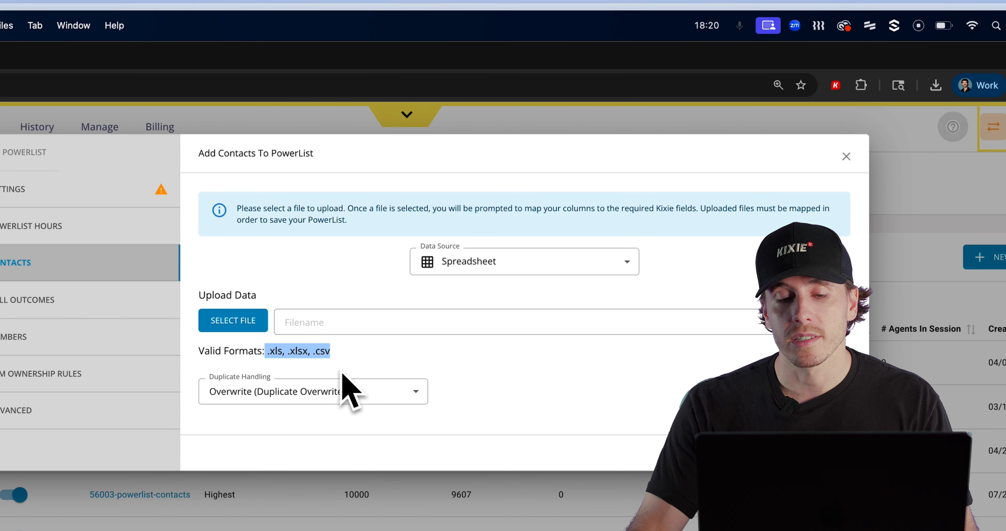
left_click(371, 364)
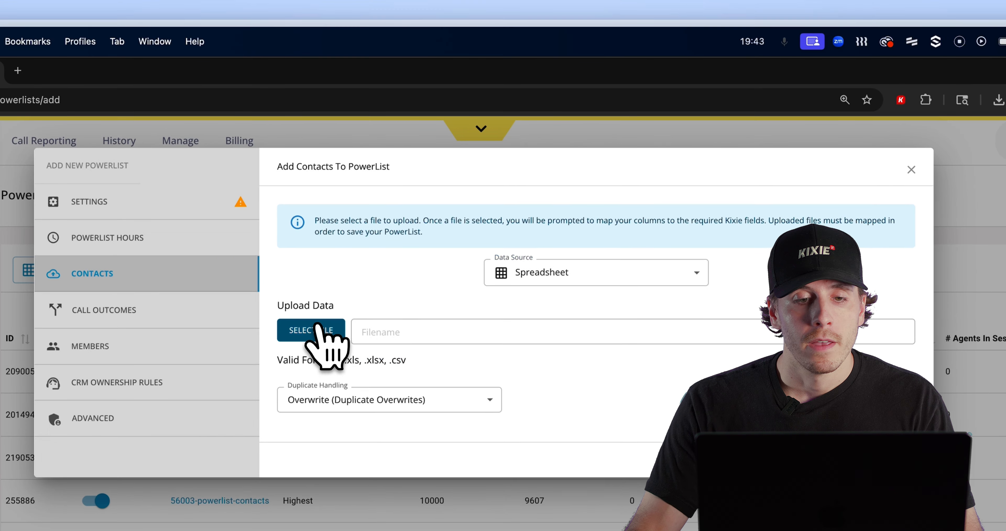
left_click(250, 320)
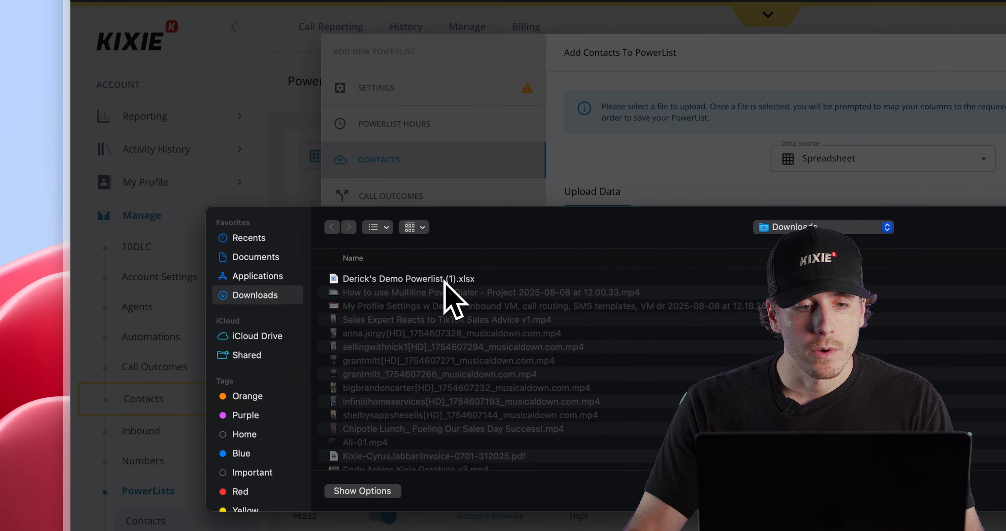
- Upload the demo PowerList .xlsx spreadsheet
left_click(445, 280)
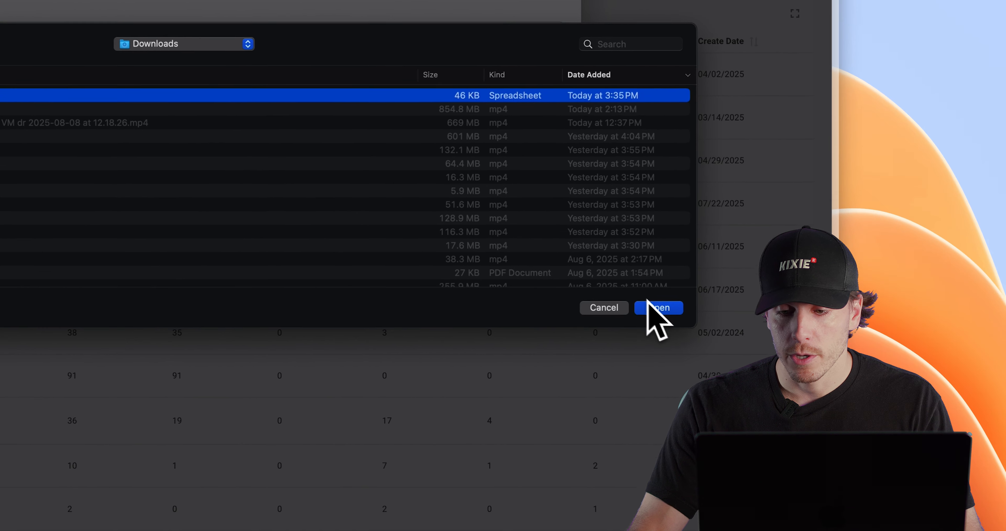
left_click(653, 310)
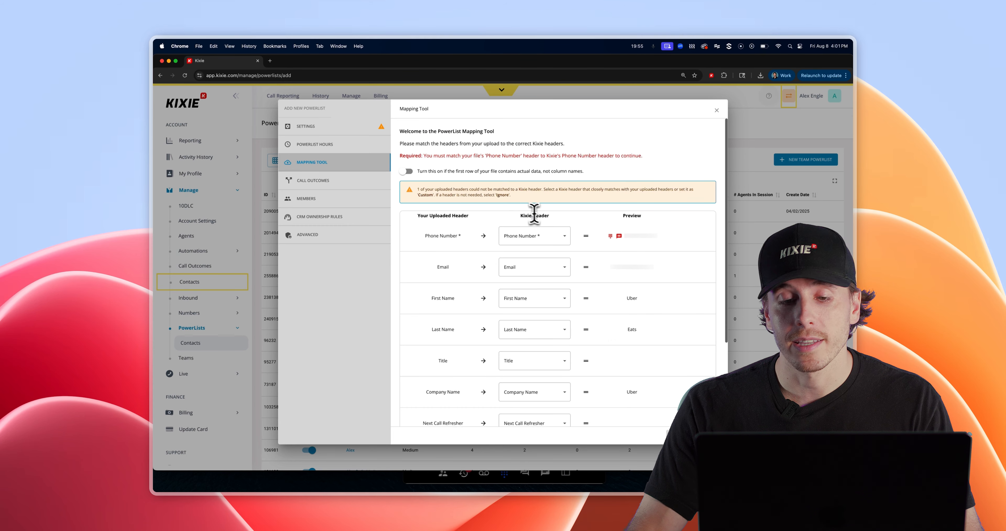
scroll(539, 251, "down", 3)
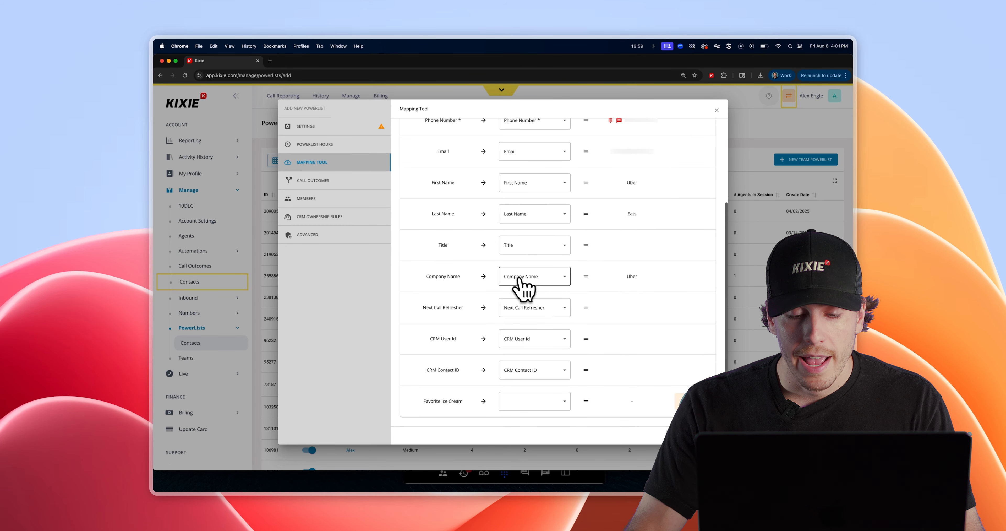
- Map the Favorite Ice Cream column to Custom1 and close the data preview
left_click(555, 402)
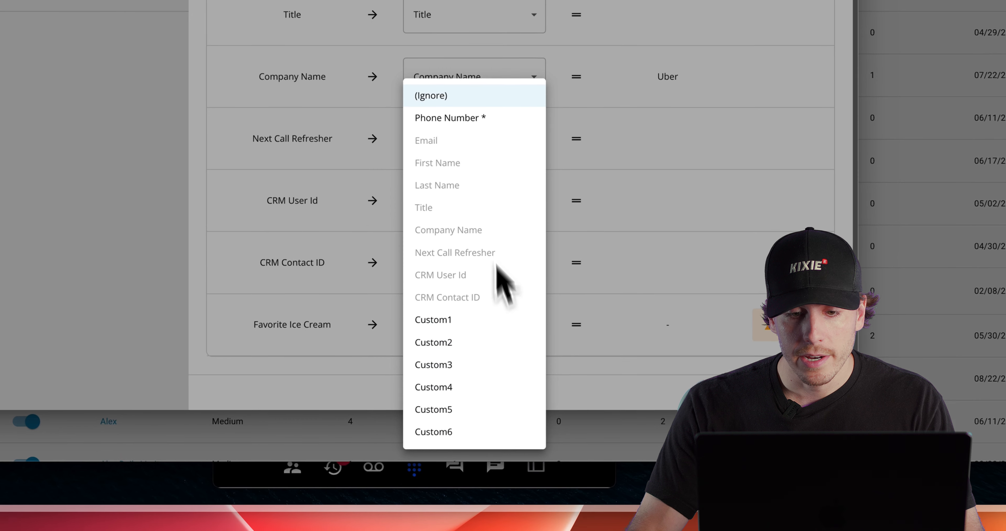
left_click(533, 395)
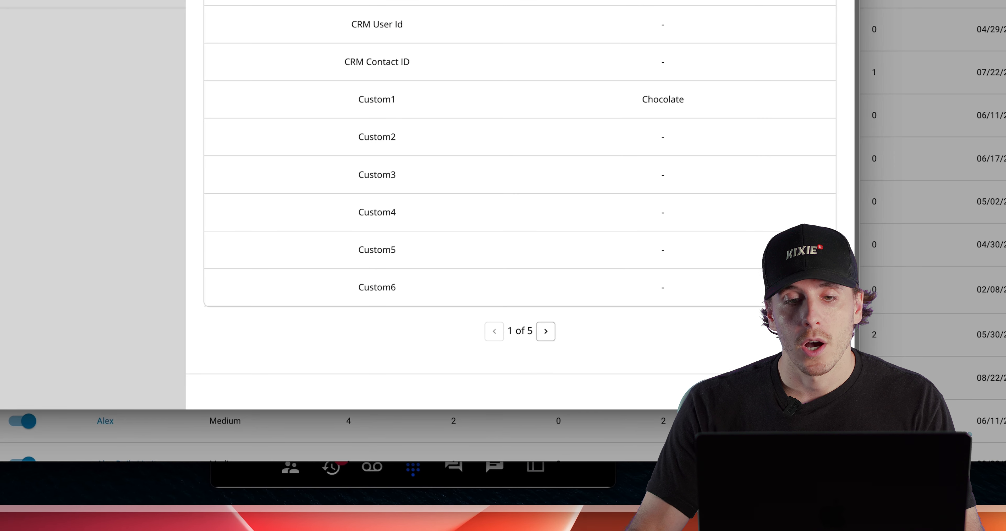
scroll(634, 251, "up", 3)
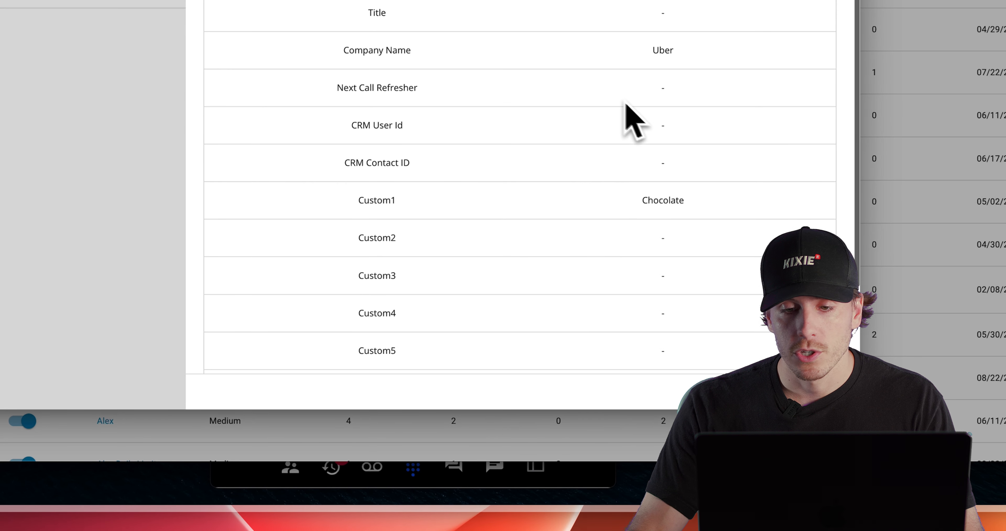
scroll(595, 85, "down", 3)
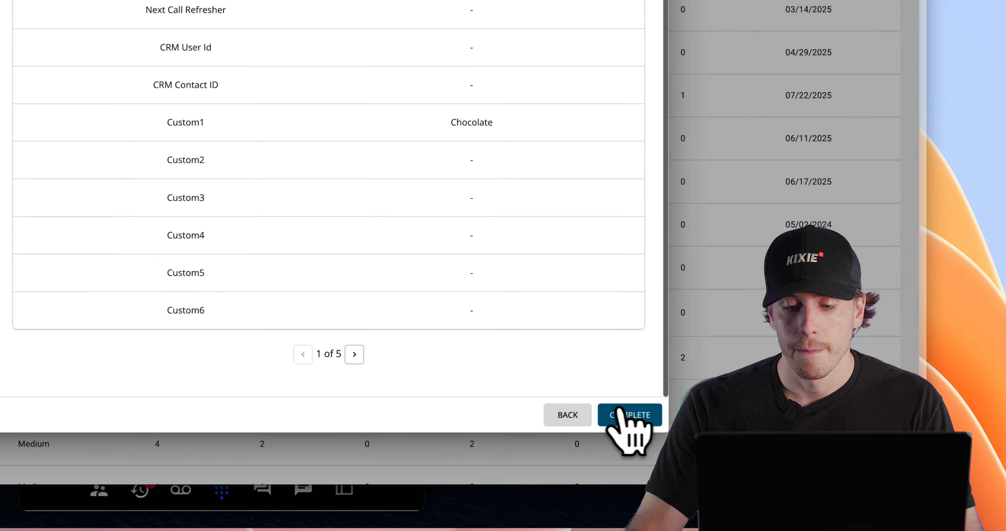
left_click(627, 415)
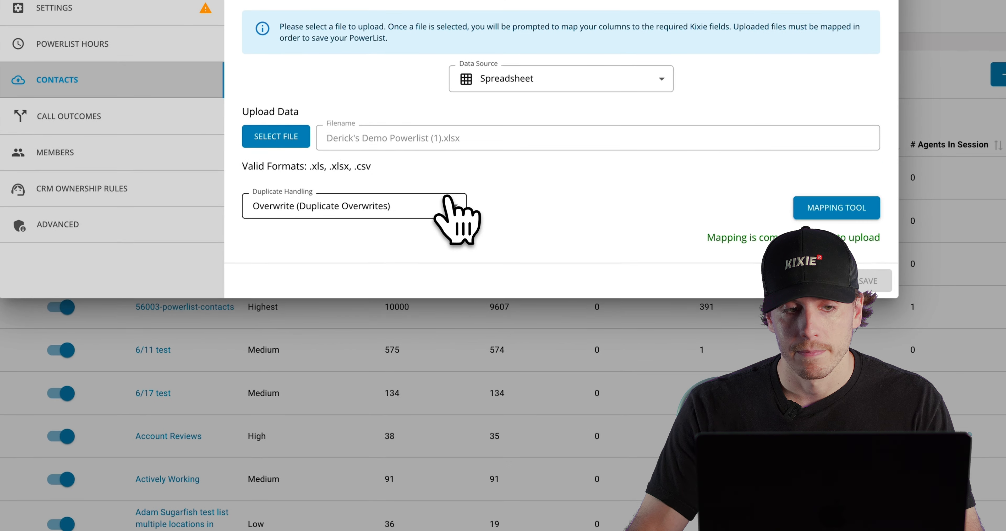
left_click(106, 113)
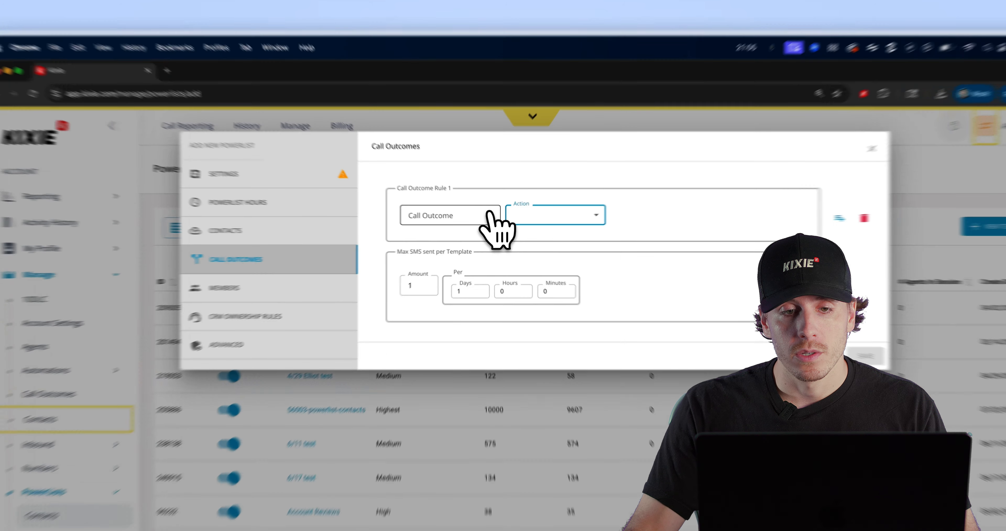
- Make rule 1 forward AE - Connected calls to the Alex PowerList
left_click(474, 153)
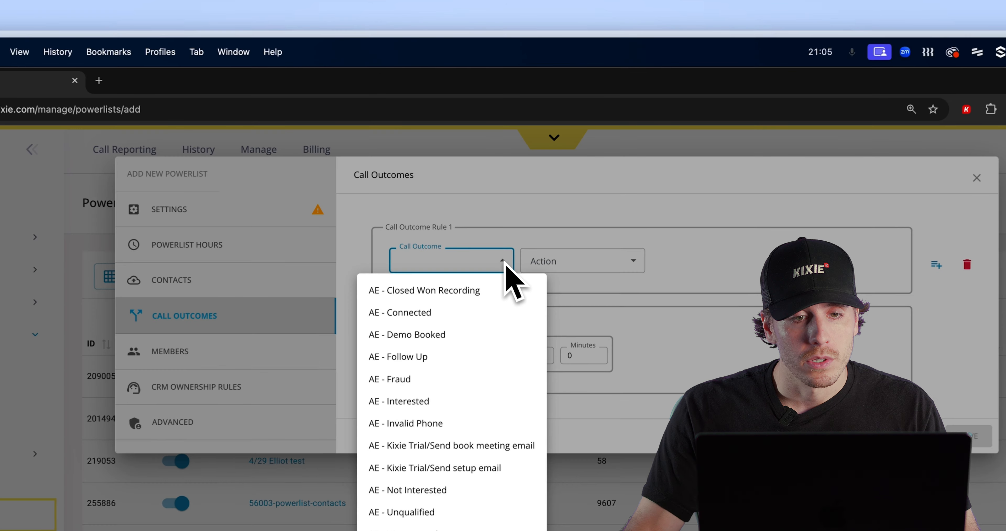
left_click(462, 317)
left_click(545, 264)
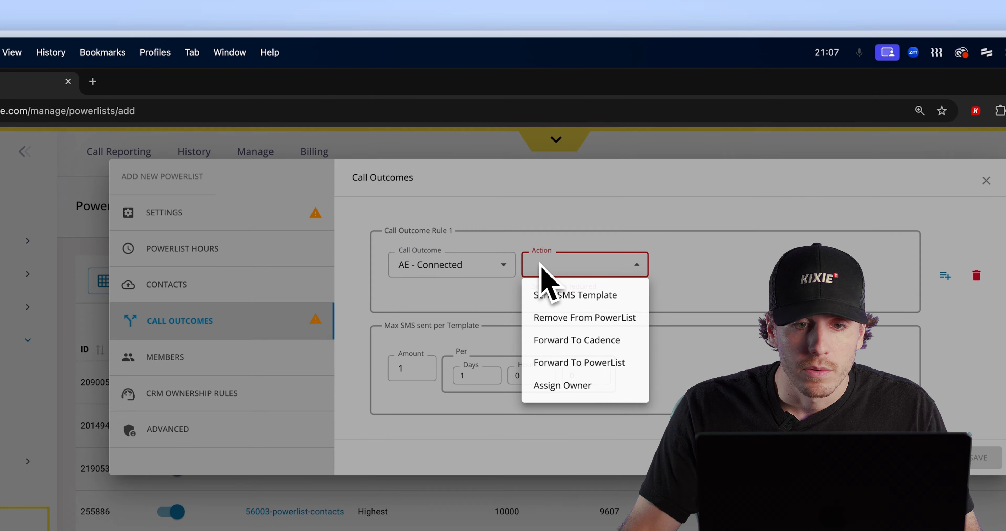
left_click(578, 362)
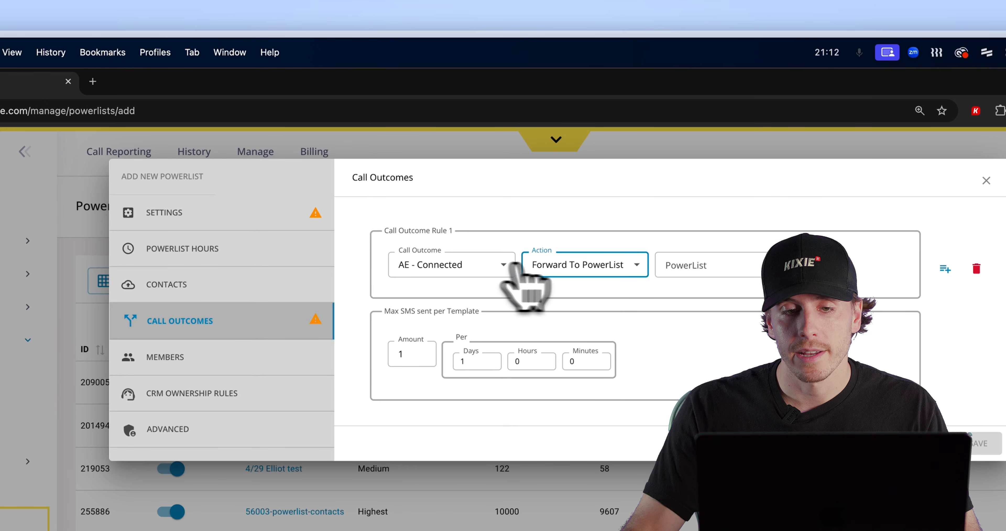
left_click(726, 269)
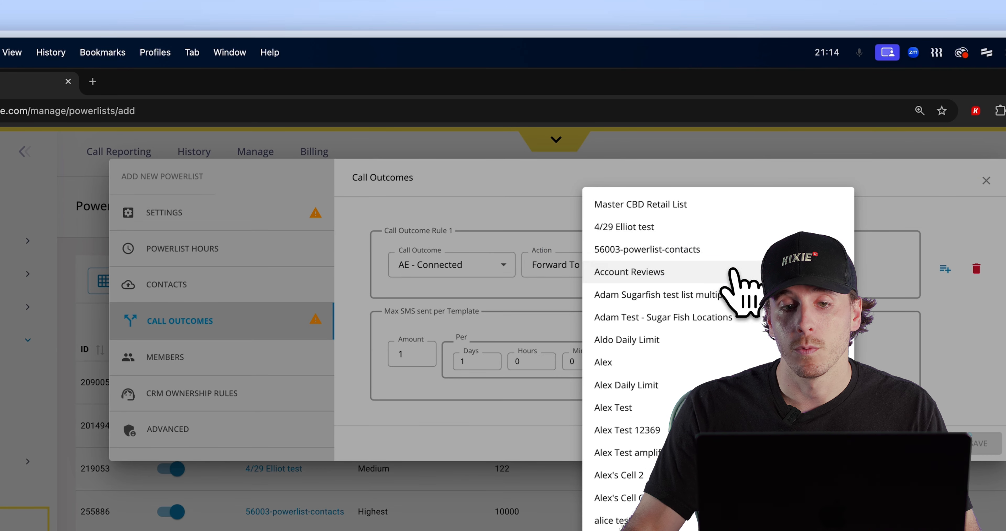
left_click(673, 365)
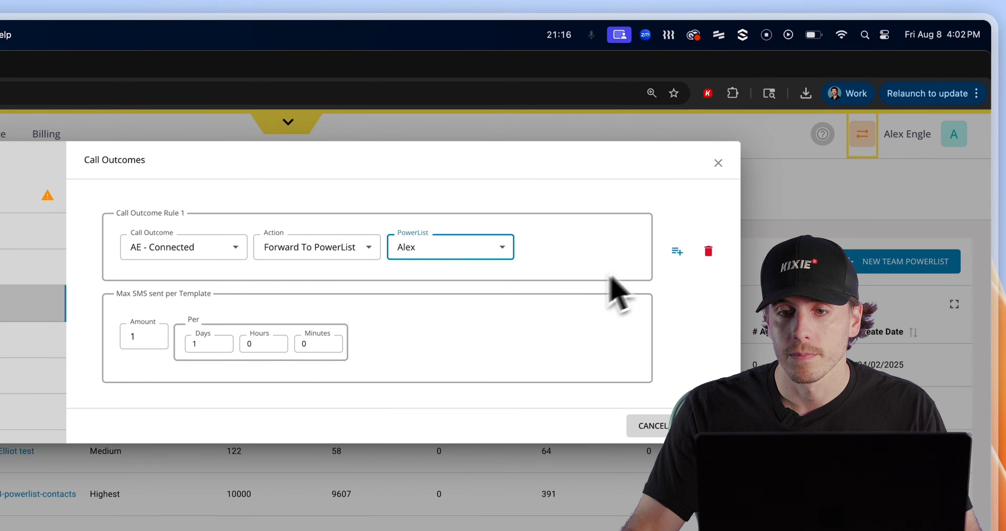
- Add rule 2 removing AE - Invalid Phone contacts from the PowerList, plus a blank third rule
left_click(945, 269)
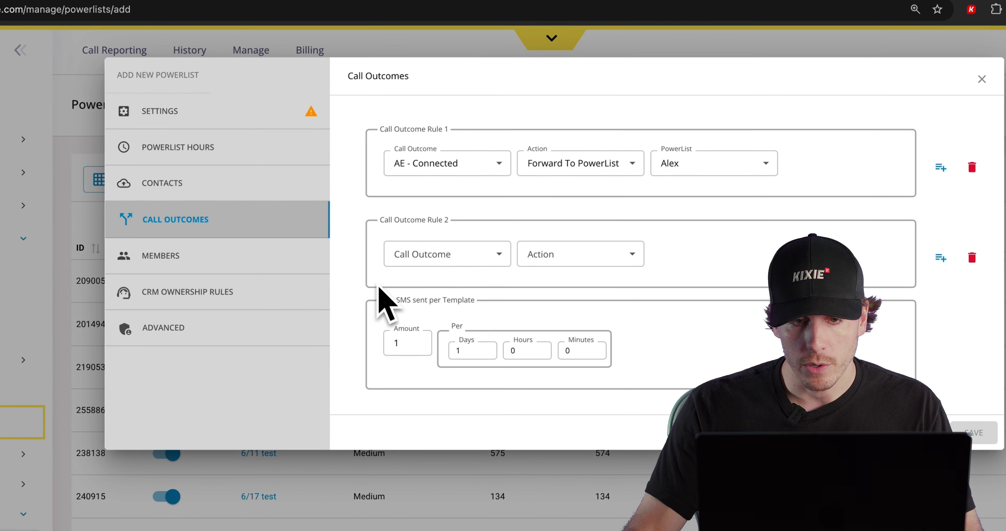
left_click(24, 322)
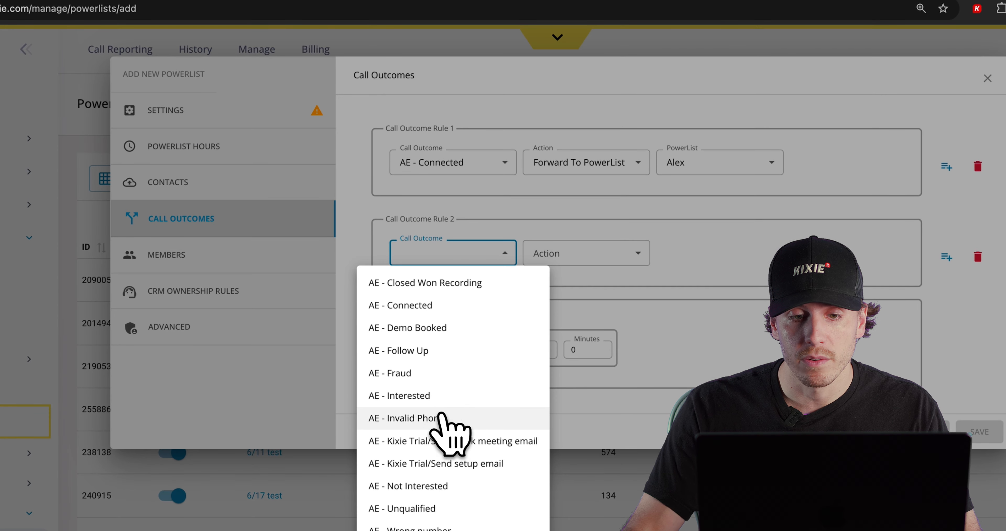
left_click(453, 418)
left_click(587, 253)
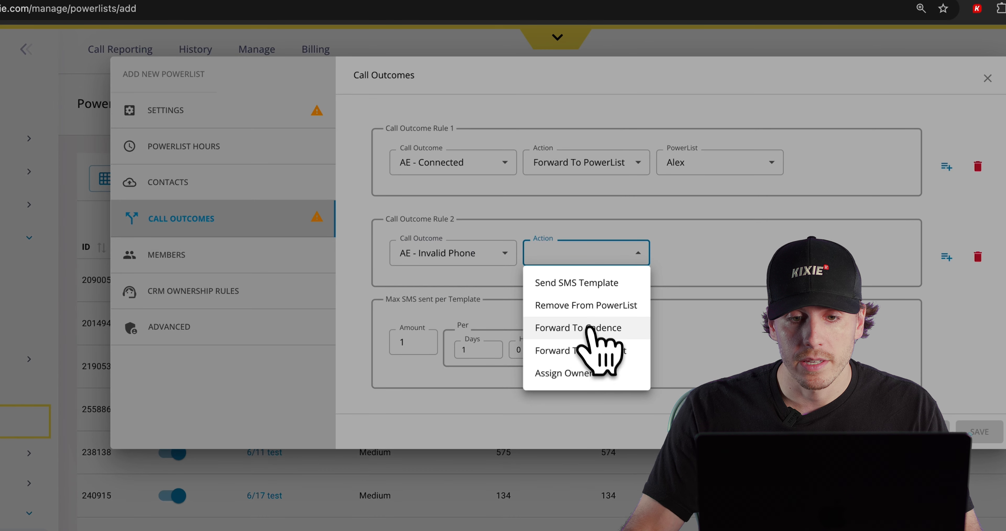
left_click(574, 305)
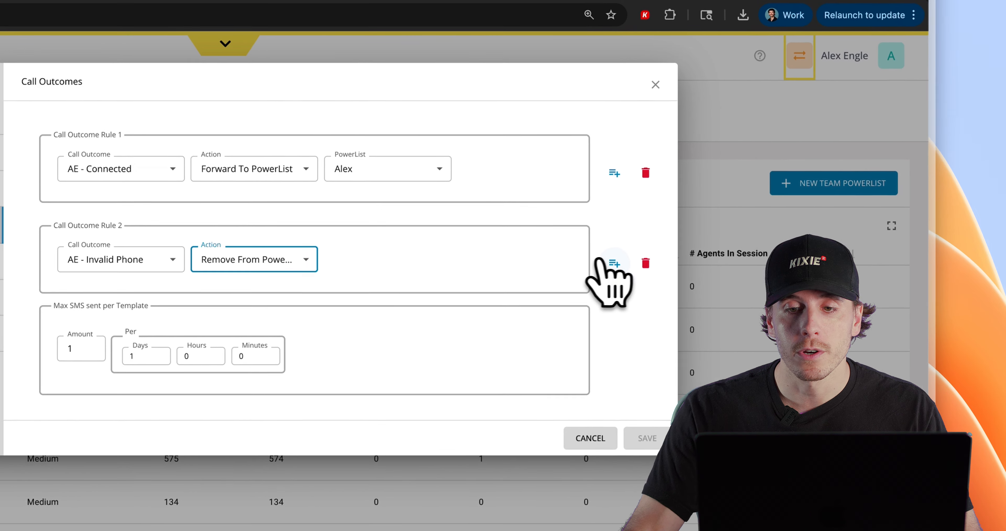
left_click(946, 257)
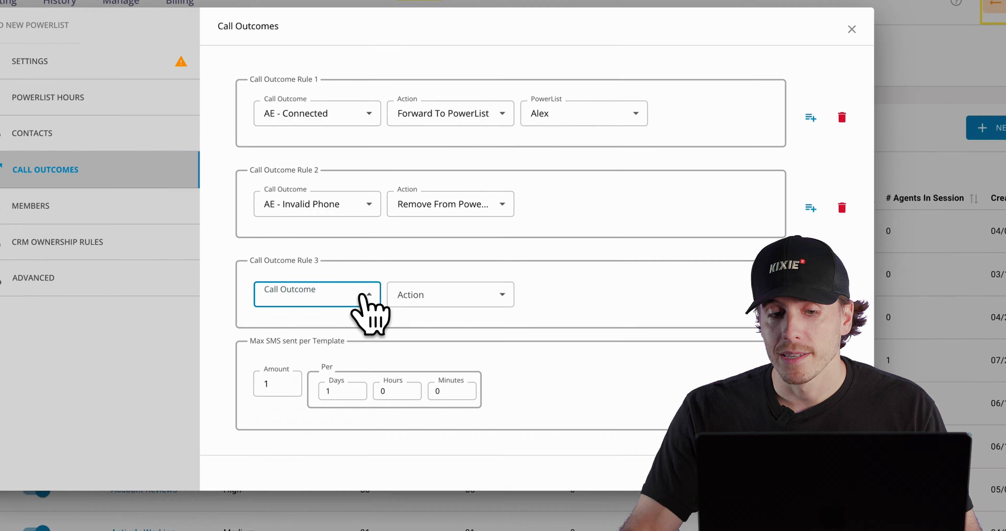
- Make rule 3 send the 1st SMS template when the outcome is Left voicemail
left_click(141, 352)
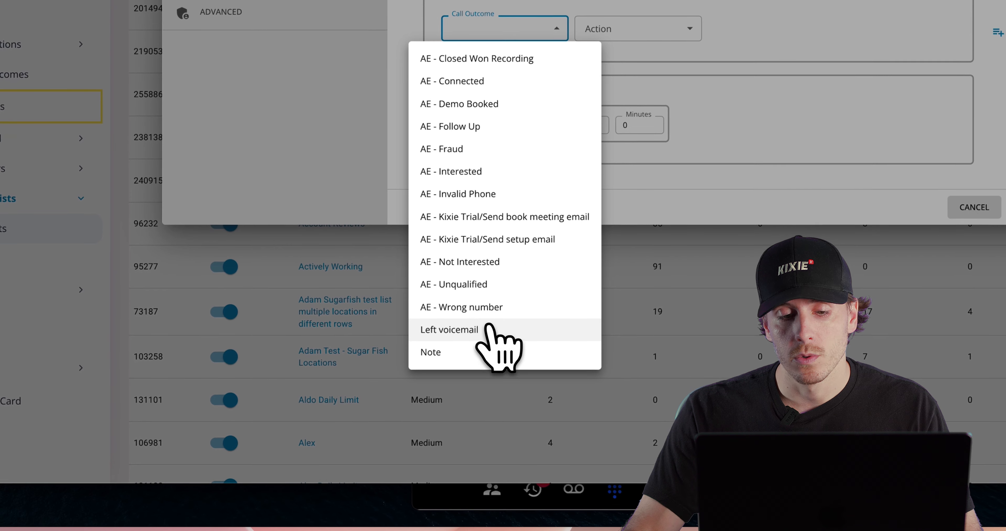
left_click(455, 330)
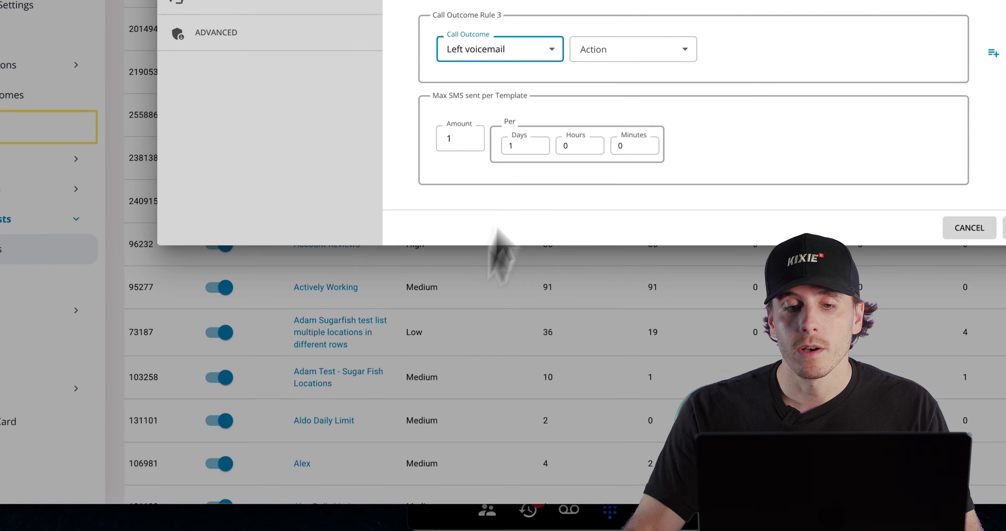
left_click(597, 29)
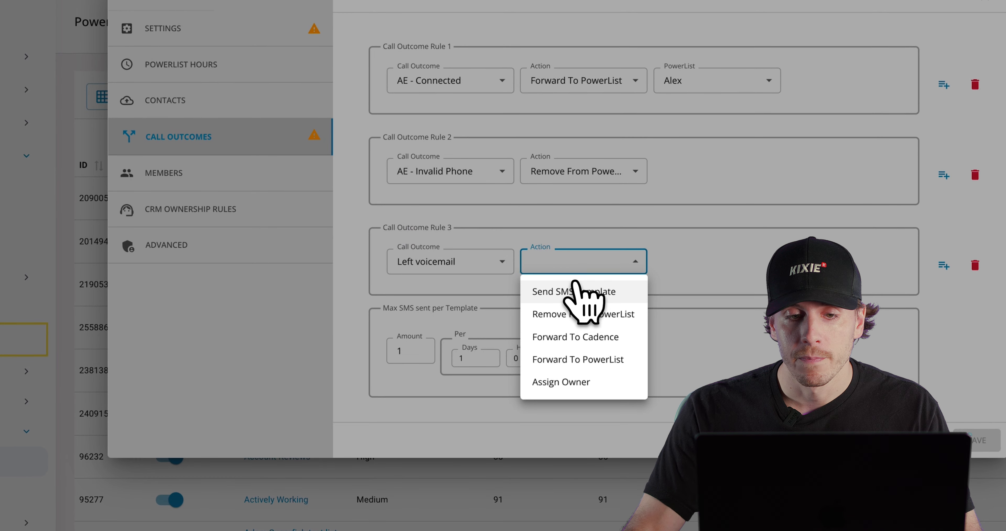
left_click(576, 287)
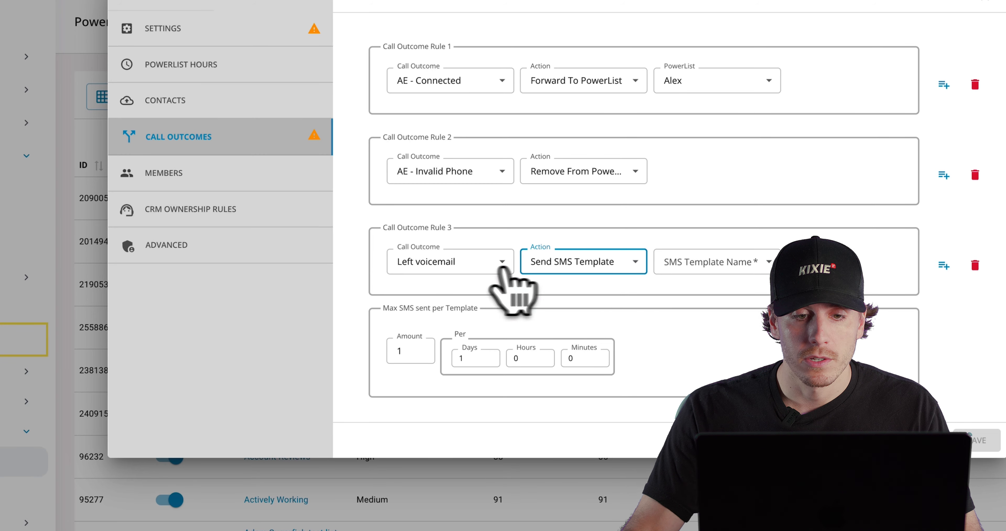
left_click(697, 261)
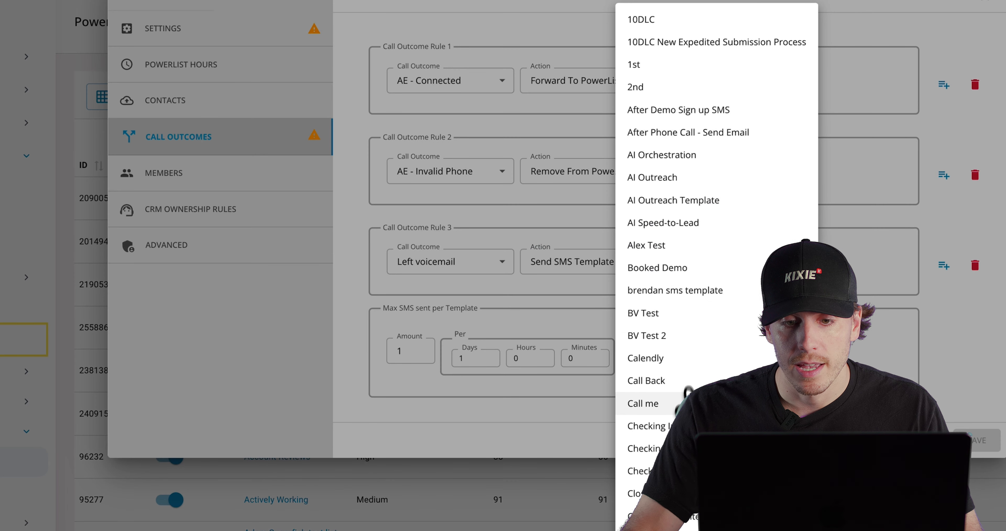
left_click(672, 66)
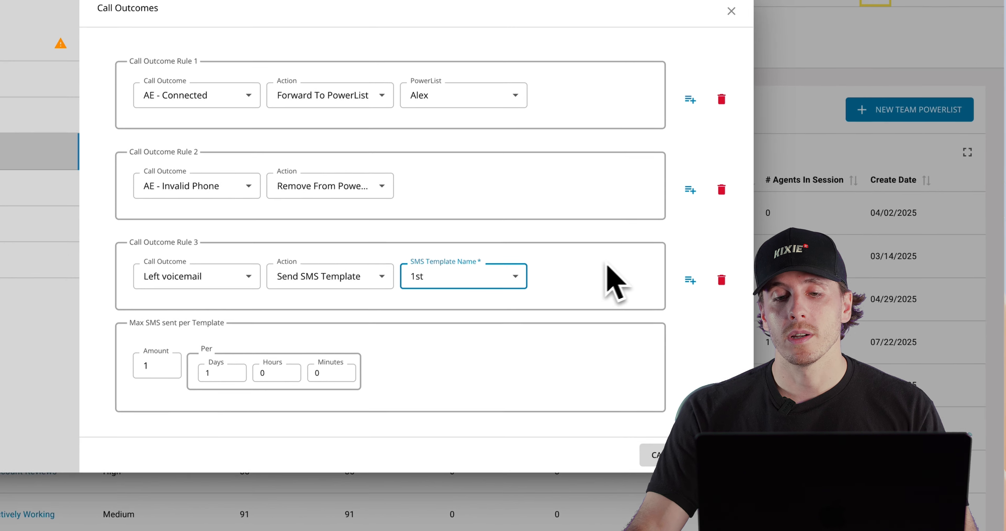
left_click(858, 252)
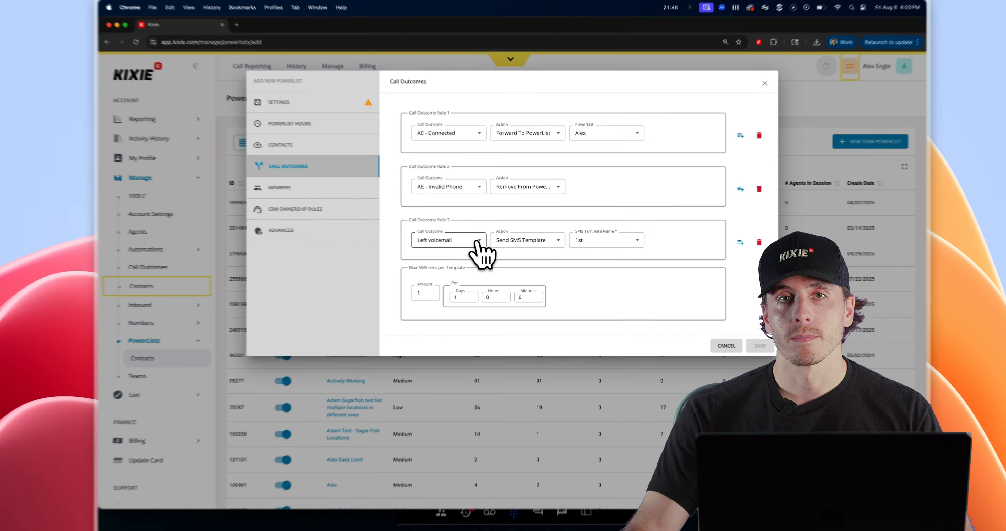
left_click(138, 142)
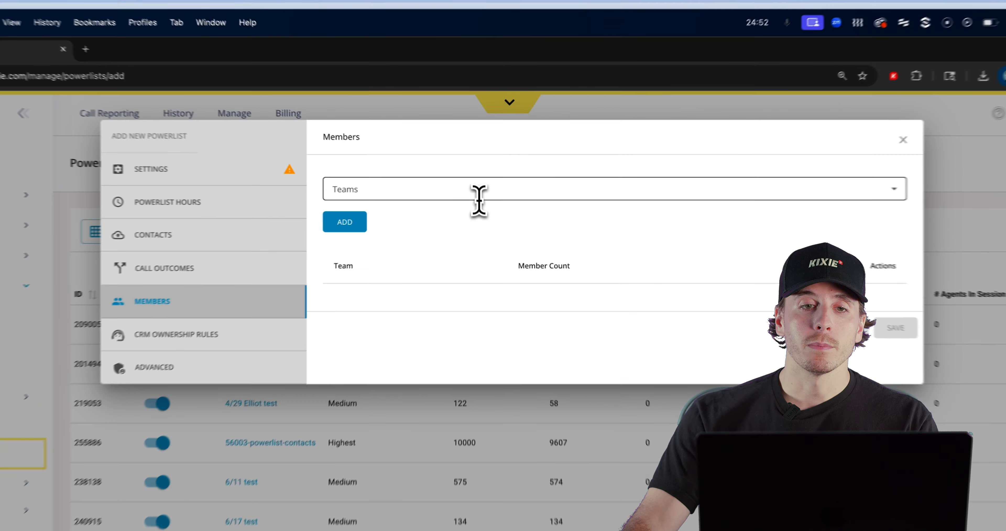
- Type 'alex' in the Members team search to narrow it to two teams
left_click(484, 139)
type("alex")
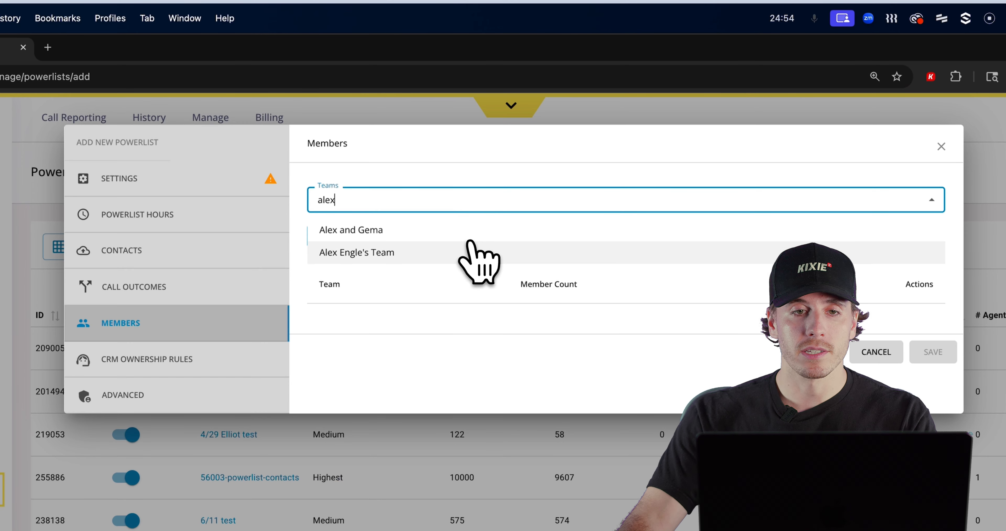